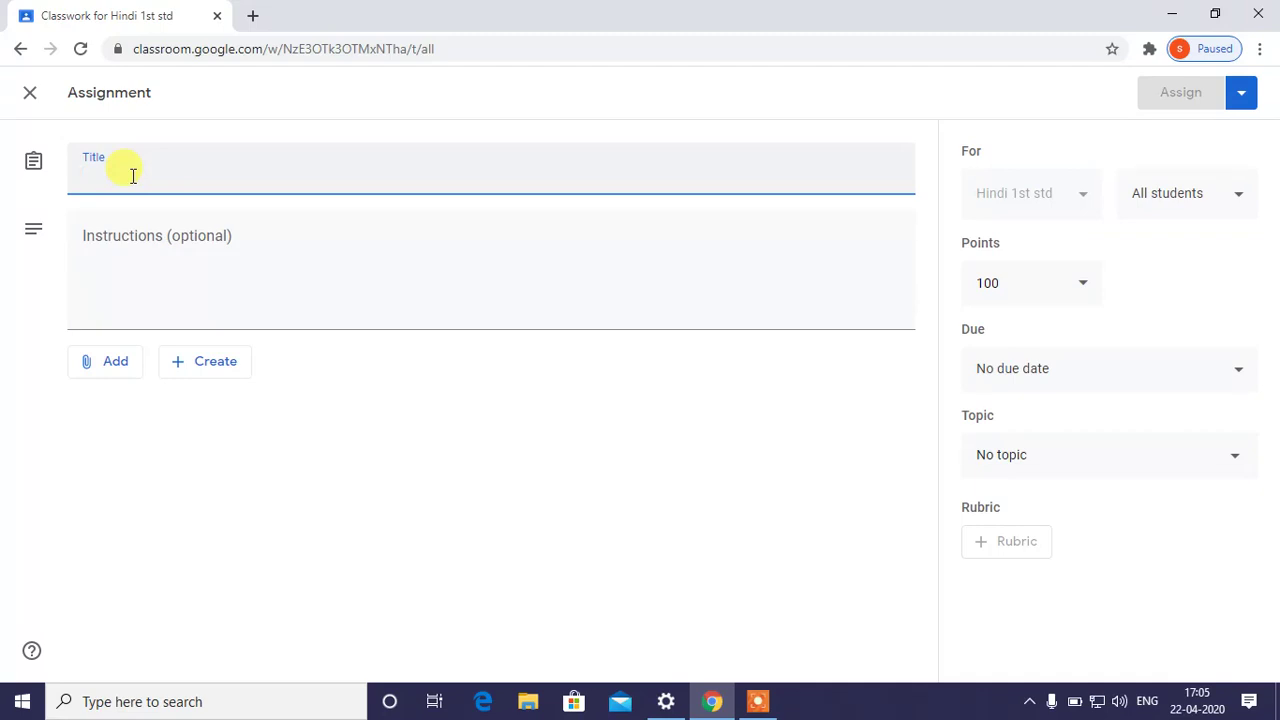
# - Title the assignment "Rubric_Evaluate pattern" and start creating a new rubric for it
pyautogui.write('Rubric')
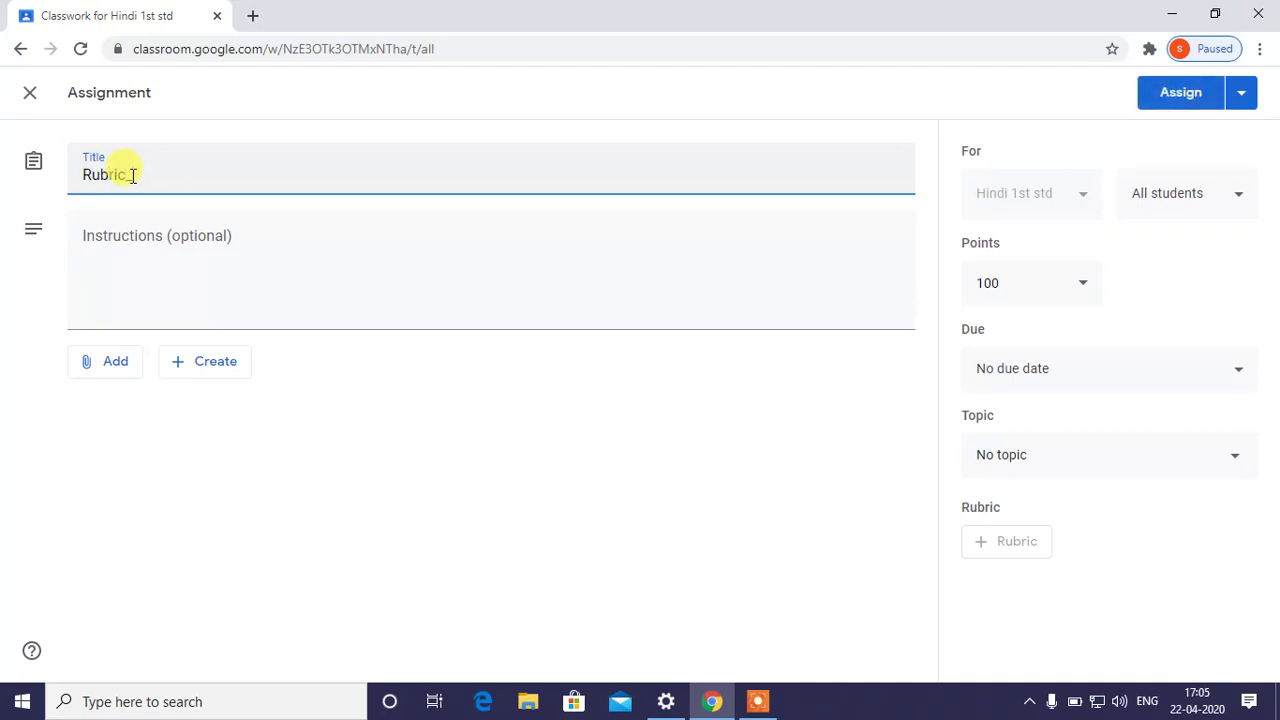
pyautogui.write(' Evaluate pattern')
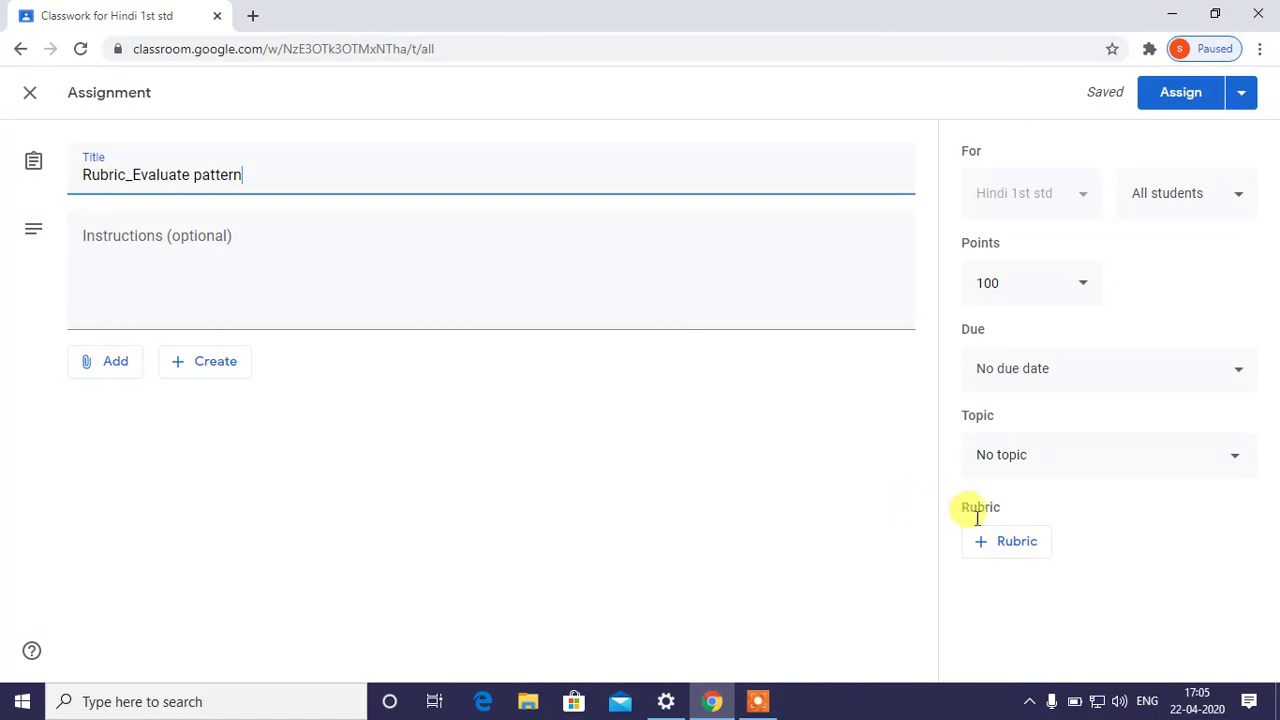
pyautogui.click(1012, 548)
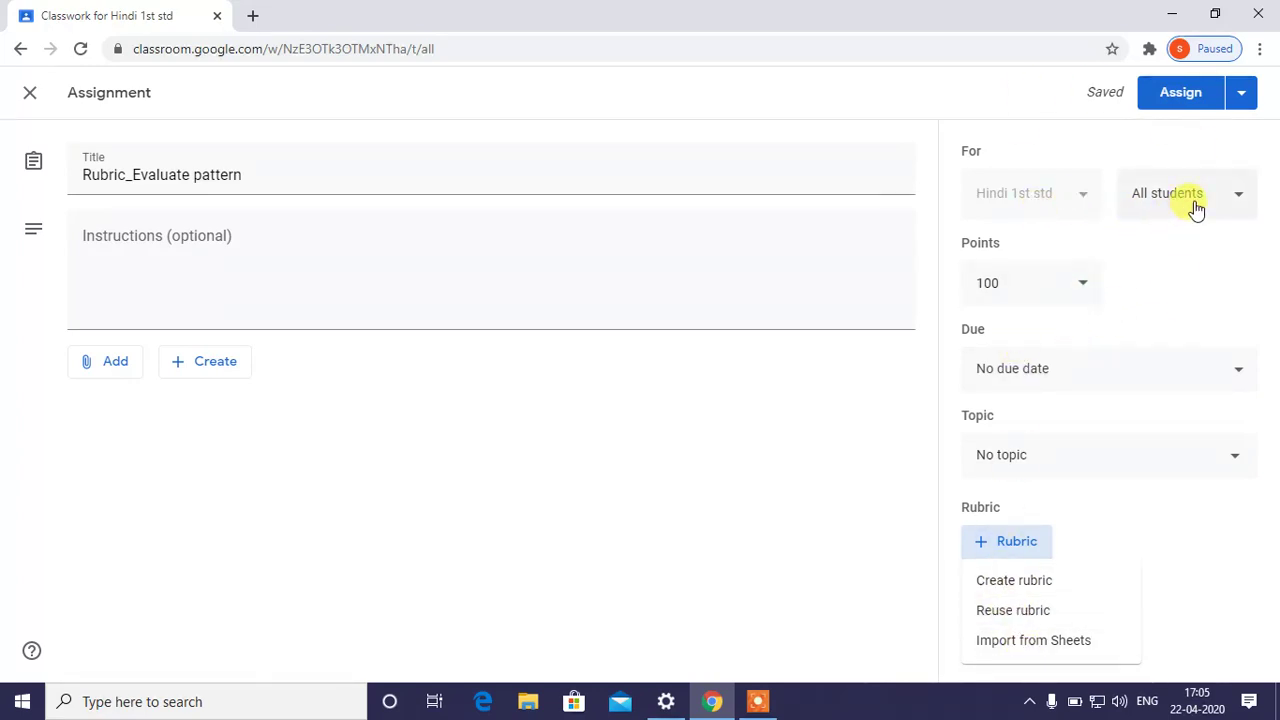
pyautogui.click(1016, 550)
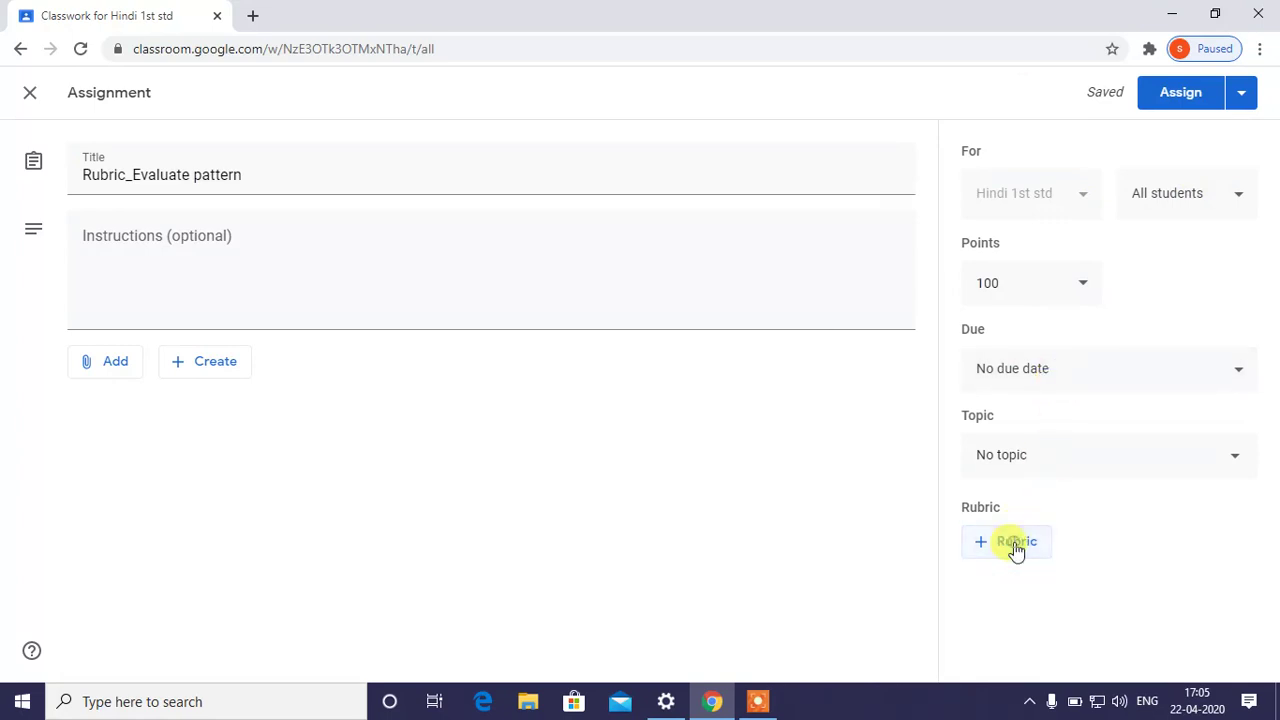
pyautogui.click(976, 549)
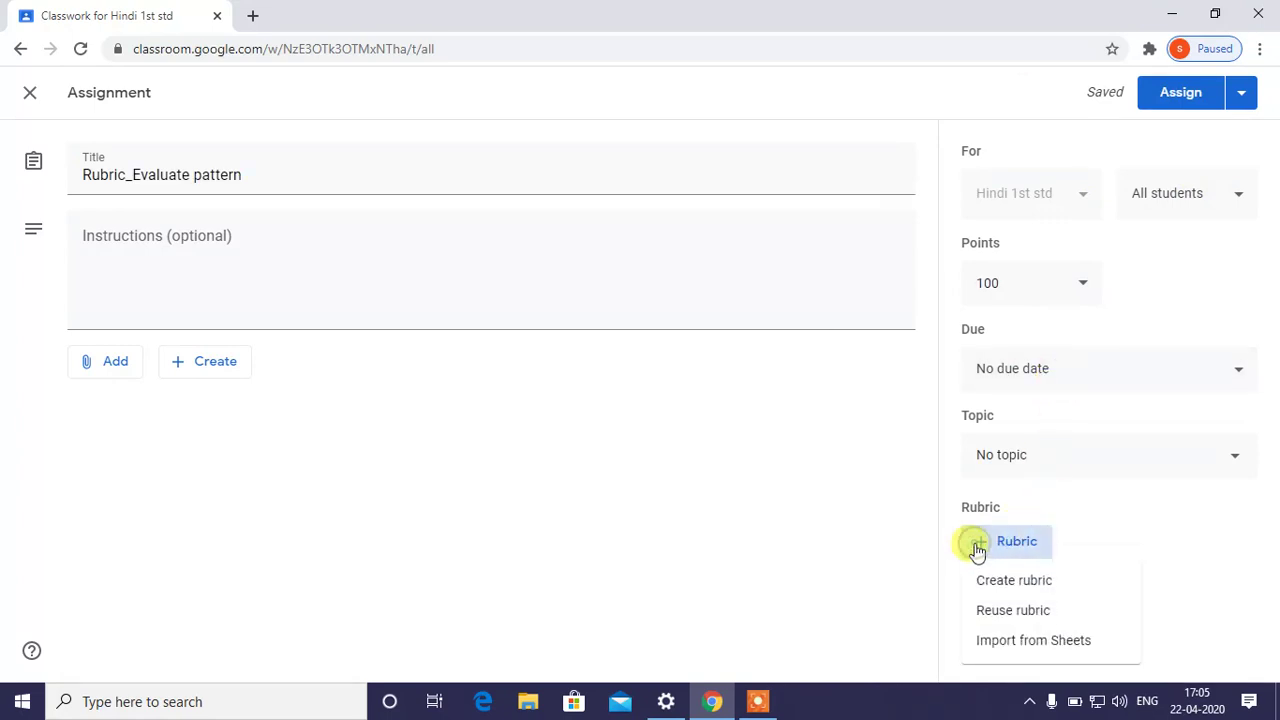
pyautogui.click(1001, 584)
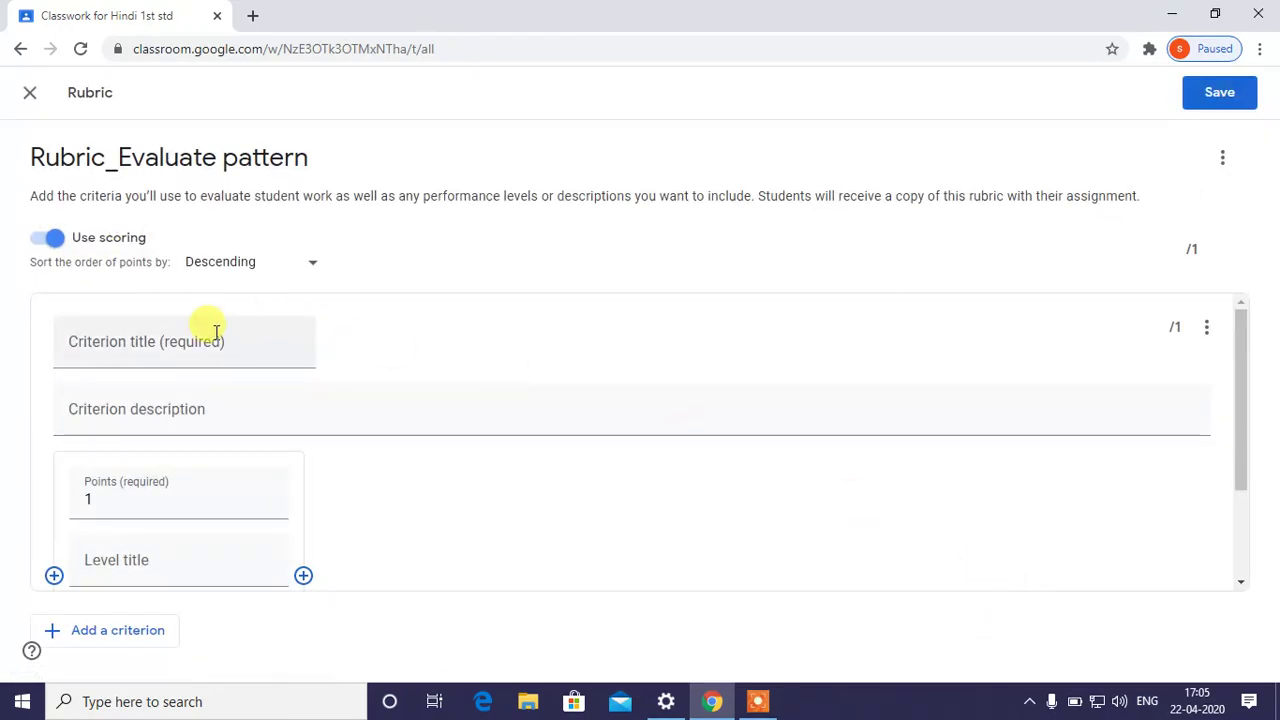
# - Enter "Explanation" as the title of the rubric's first criterion, correcting its spelling
pyautogui.click(210, 336)
pyautogui.write('Explanatoin')
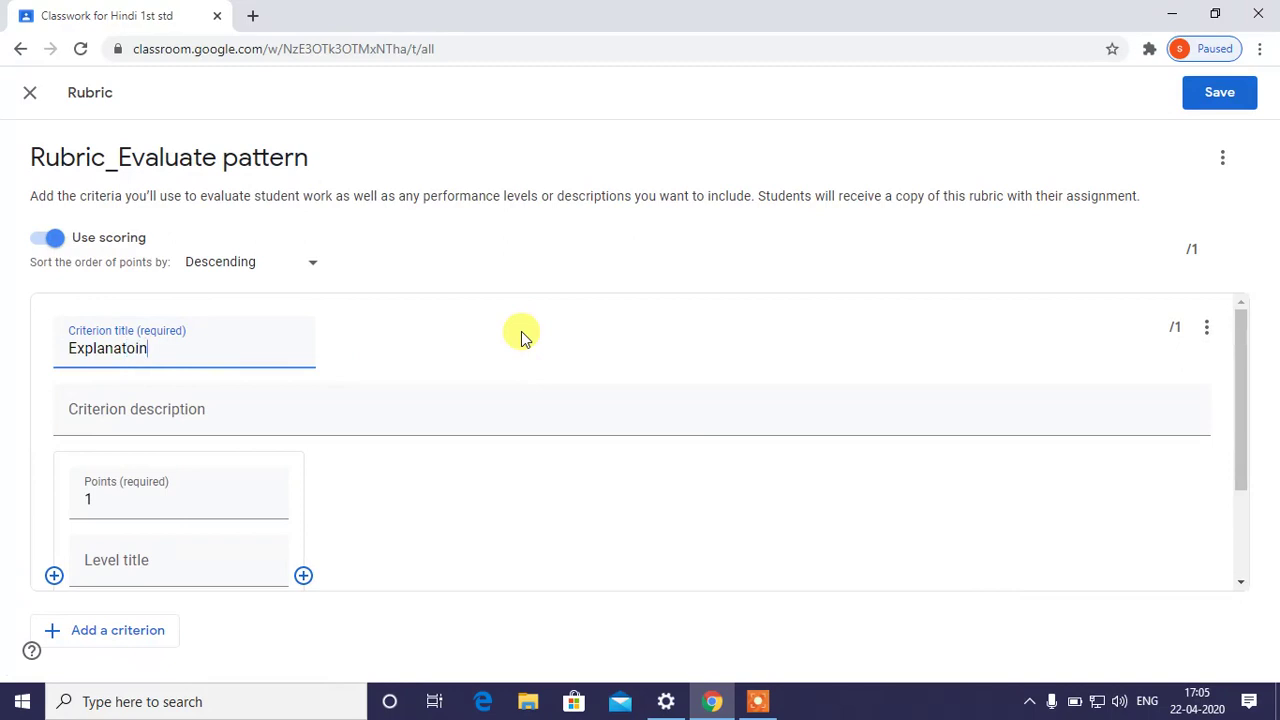
pyautogui.press('Tab')
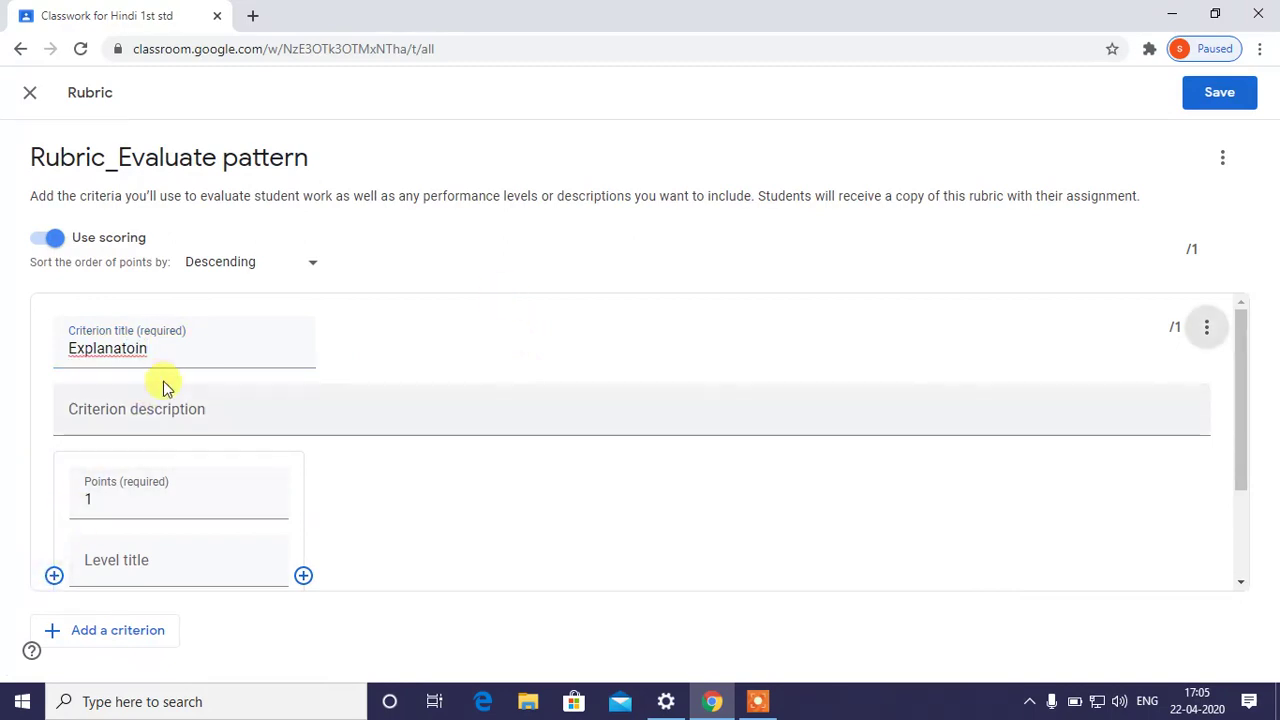
pyautogui.click(170, 358)
pyautogui.press('BackSpace')
pyautogui.press('BackSpace')
pyautogui.press('BackSpace')
pyautogui.write('ion')
pyautogui.press('Tab')
# - Set the Explanation criterion's first level to 3 points, titled "Advanced" with the description "Accurate level"
pyautogui.click(89, 503)
pyautogui.press('BackSpace')
pyautogui.write('3')
pyautogui.click(208, 462)
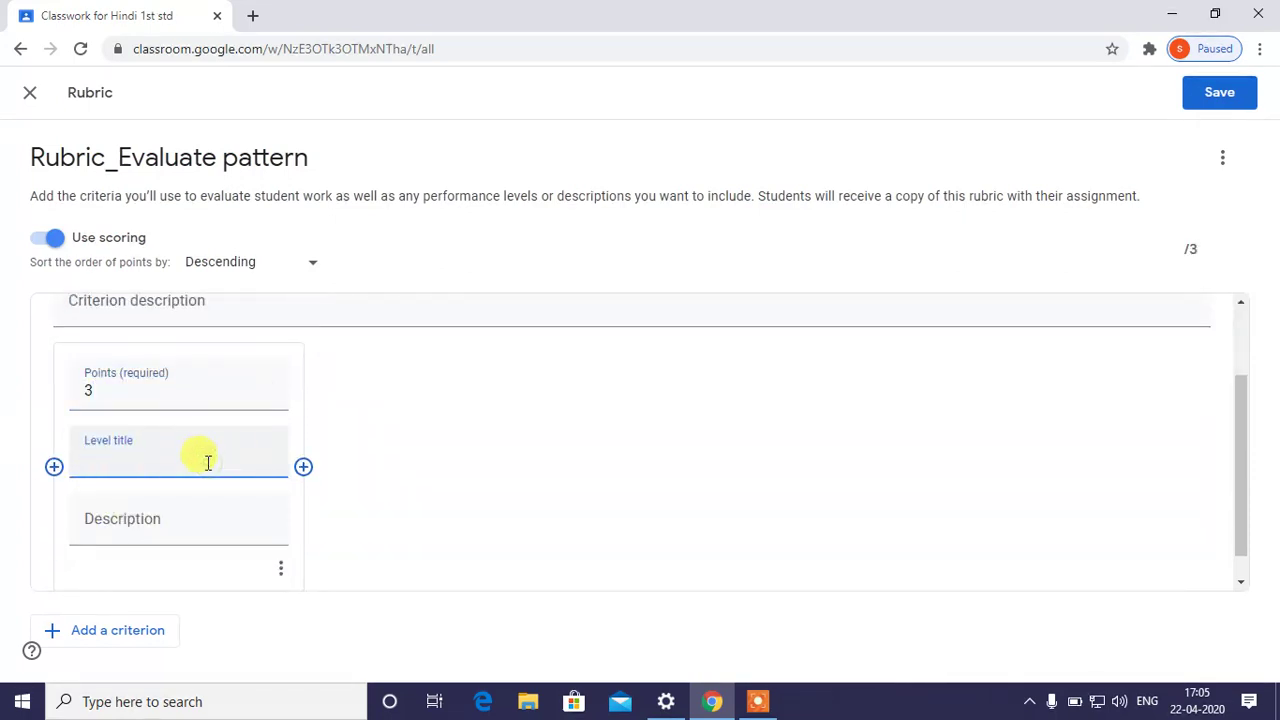
pyautogui.write('Advnac')
pyautogui.press('BackSpace')
pyautogui.press('BackSpace')
pyautogui.write('anc')
pyautogui.press('Tab')
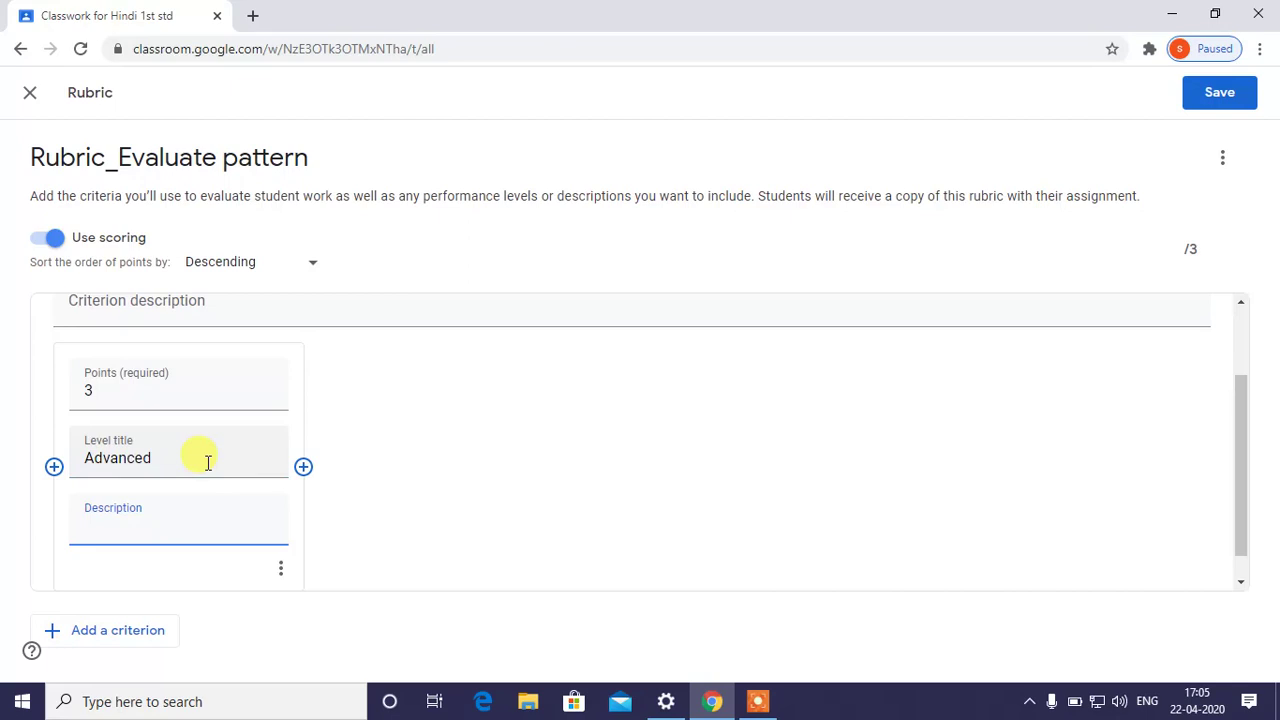
pyautogui.write('Ac')
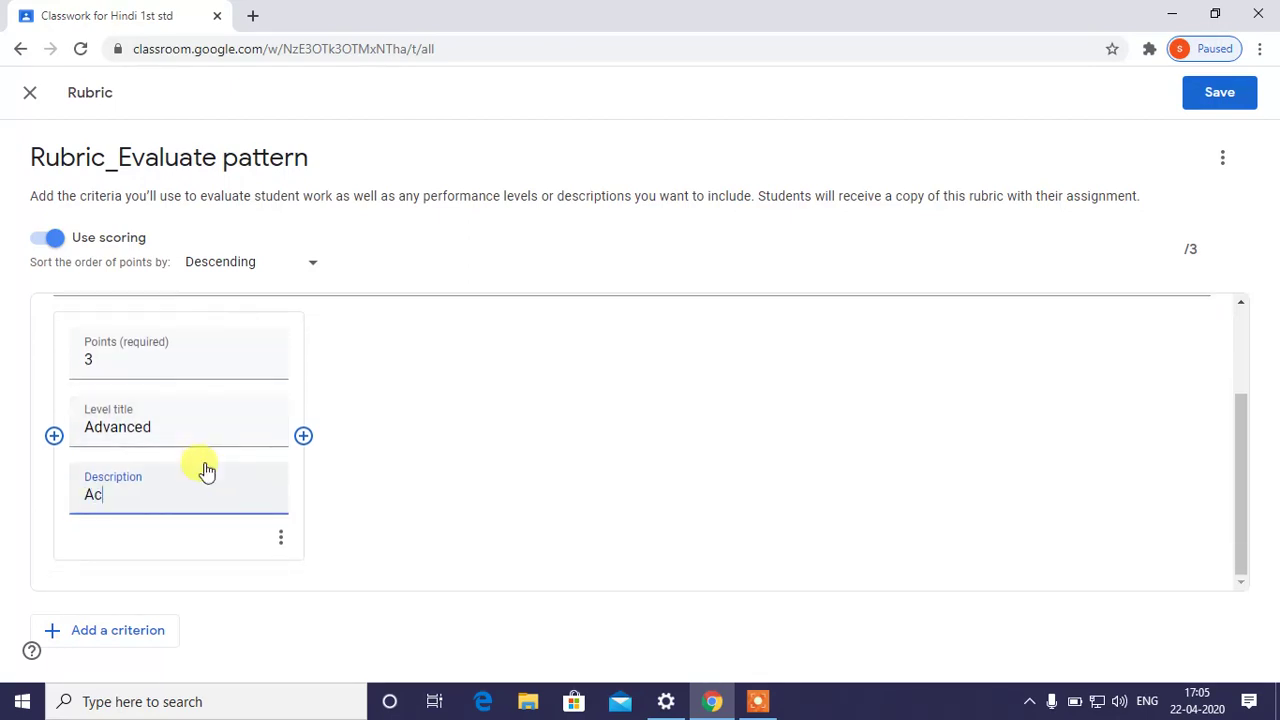
pyautogui.write('curate level')
# - Add a second level after Advanced worth 2 points, titled "Intermediate" with the description "Average level"
pyautogui.click(303, 435)
pyautogui.write('2')
pyautogui.click(403, 420)
pyautogui.write('Intermed')
pyautogui.press('BackSpace')
pyautogui.press('BackSpace')
pyautogui.write('ediate')
pyautogui.press('Tab')
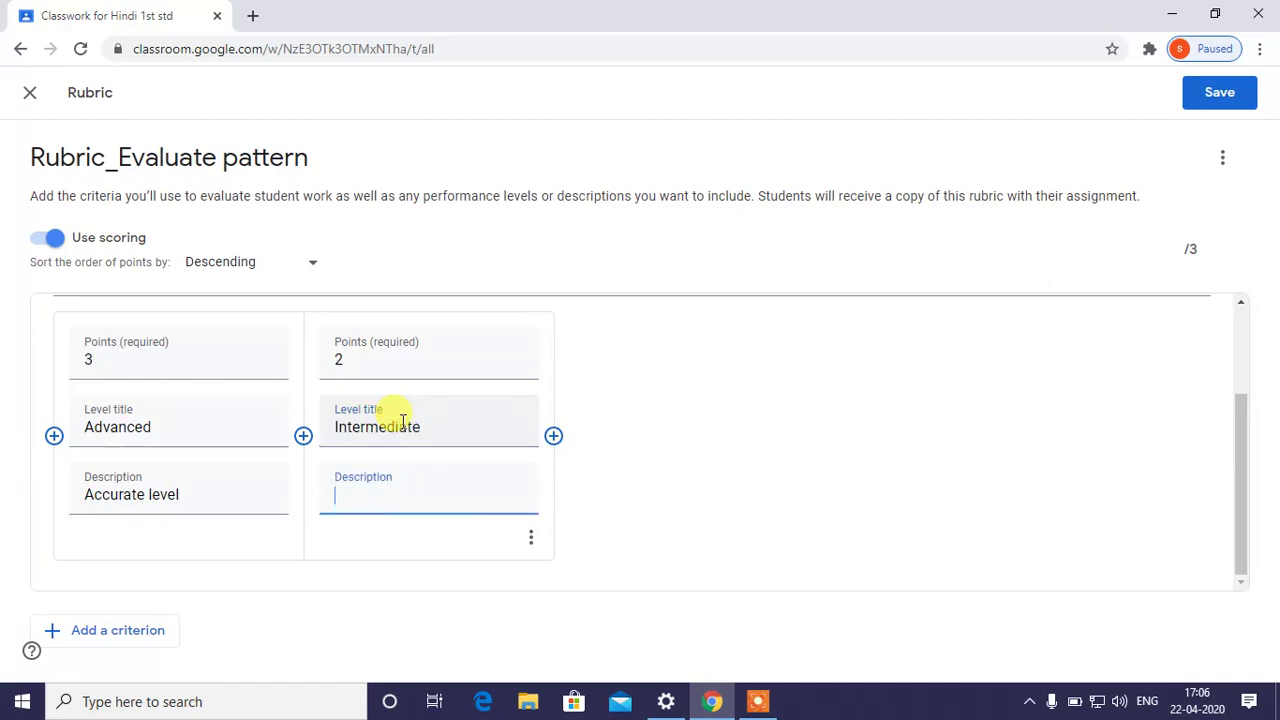
pyautogui.write('Average elevel')
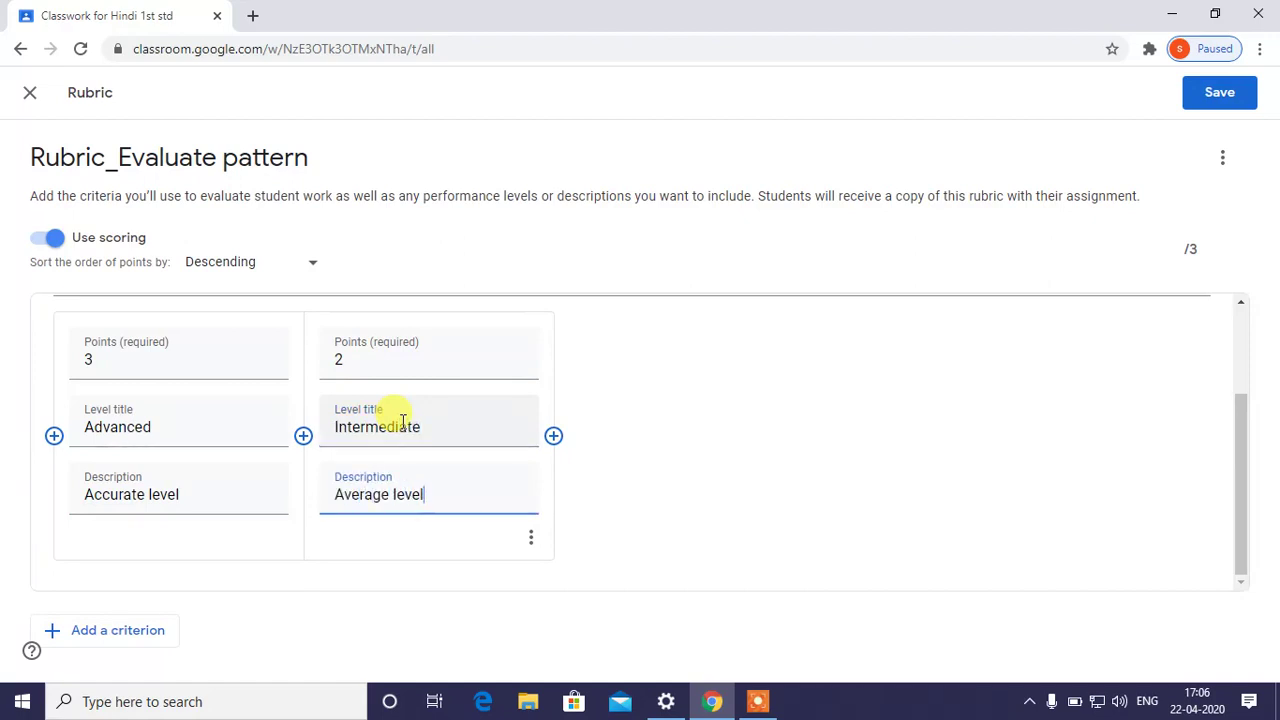
# - Add a third level after Intermediate worth 1 point, titled "beginner" with the description "Poor level"
pyautogui.click(553, 436)
pyautogui.write('1')
pyautogui.click(612, 425)
pyautogui.write('poo')
pyautogui.press('BackSpace')
pyautogui.press('BackSpace')
pyautogui.press('BackSpace')
pyautogui.write('beginner')
pyautogui.press('Tab')
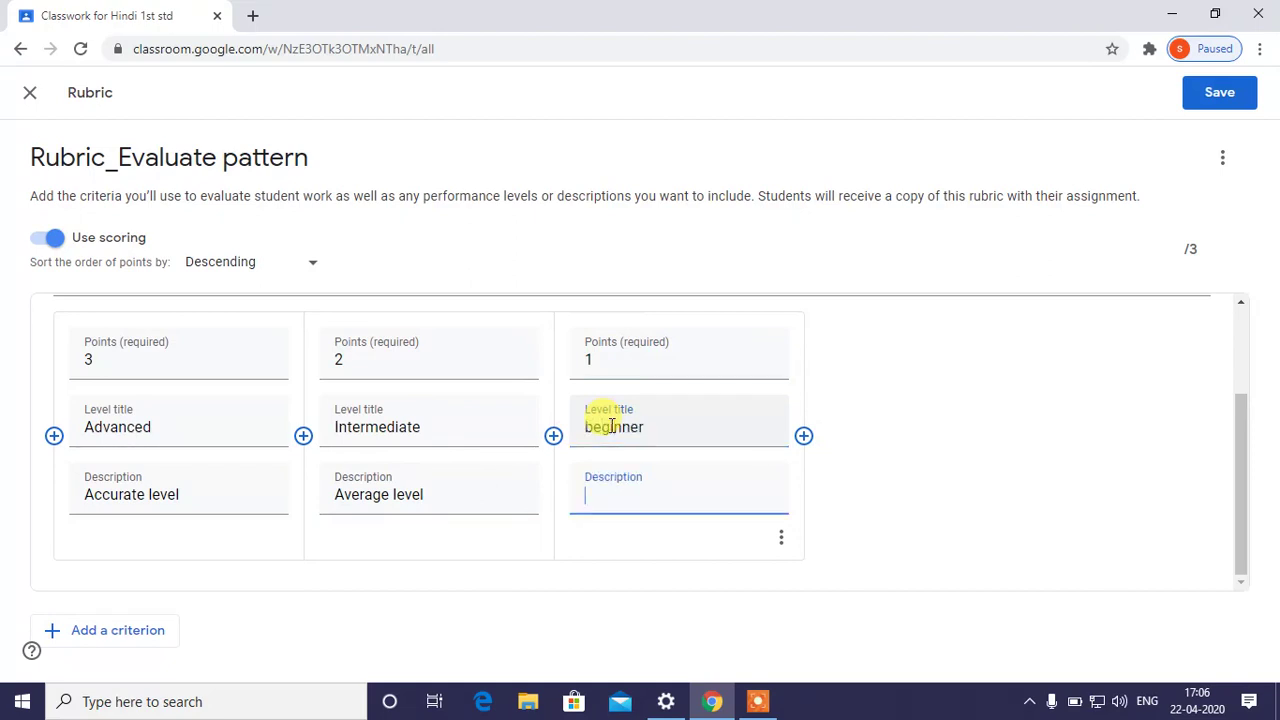
pyautogui.write('Poor level')
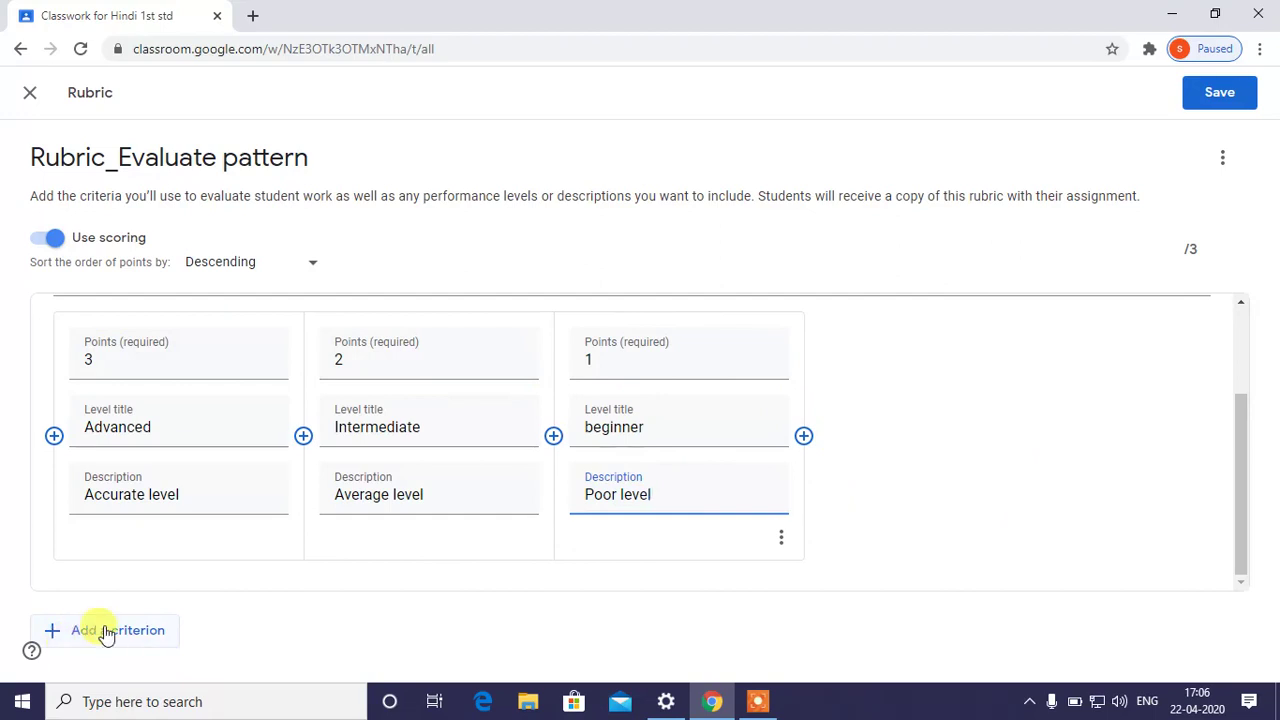
# - Duplicate the Explanation criterion with its three levels and retitle the copy "Grammer"
pyautogui.scroll(2, 1232, 360)
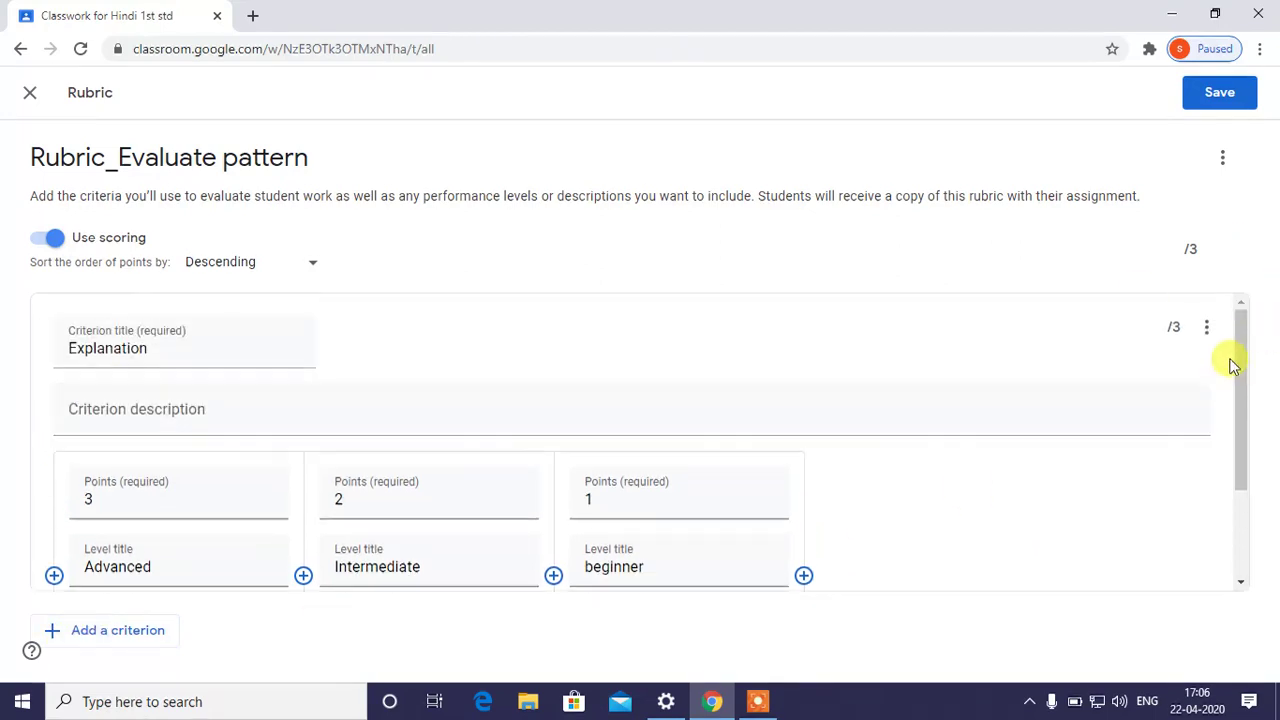
pyautogui.click(1205, 332)
pyautogui.click(1100, 373)
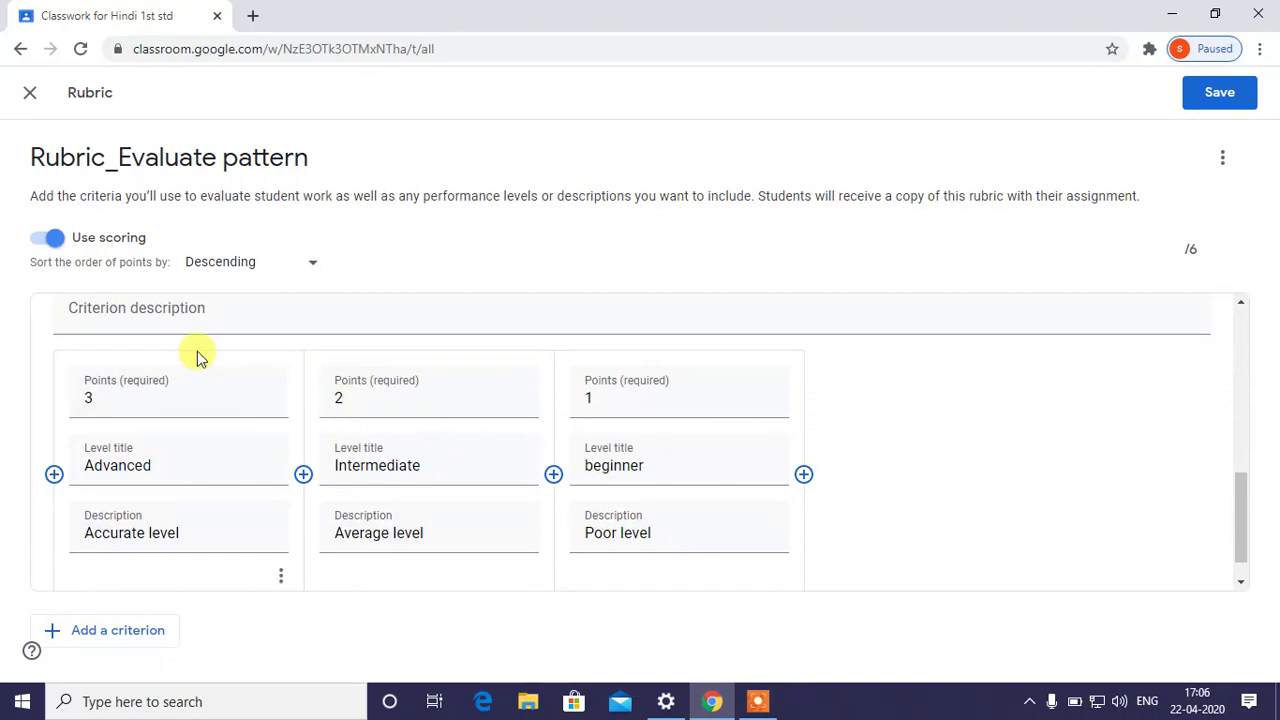
pyautogui.scroll(1, 197, 354)
pyautogui.doubleClick(107, 348)
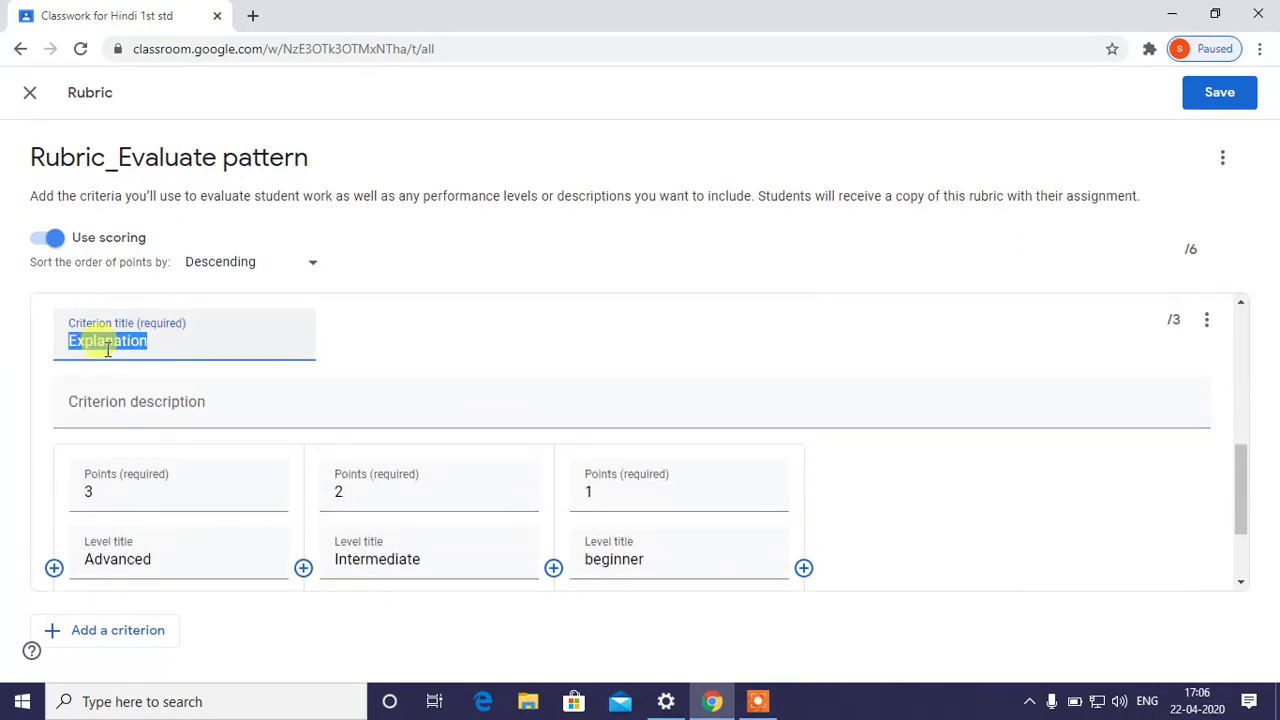
pyautogui.write('Grammer')
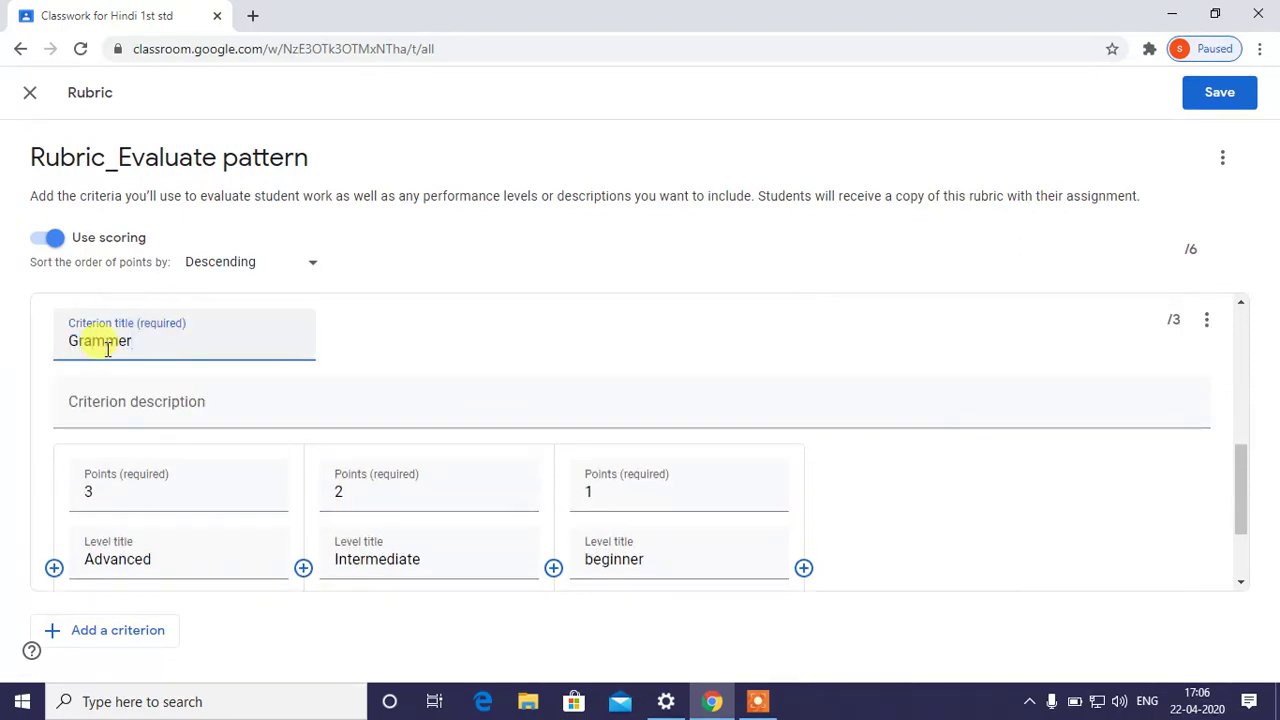
# - Review the levels copied into the Grammer criterion and save the rubric to the assignment
pyautogui.scroll(-3, 189, 500)
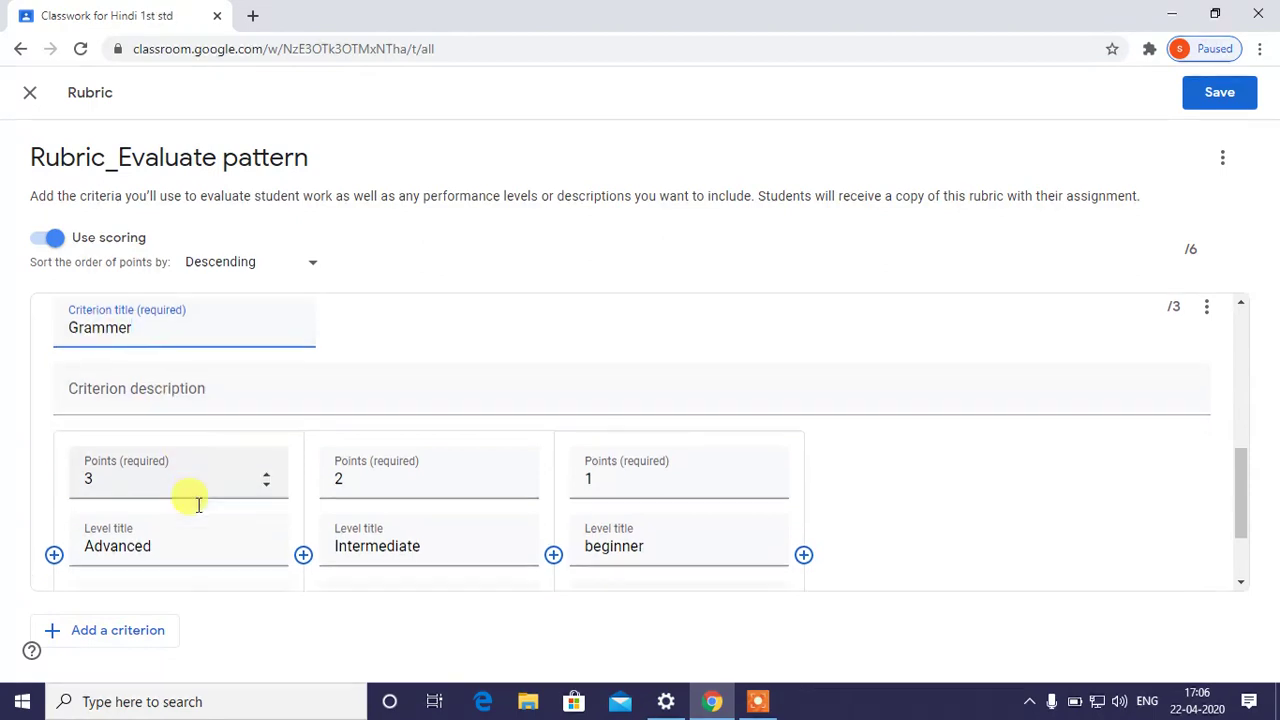
pyautogui.scroll(2, 196, 508)
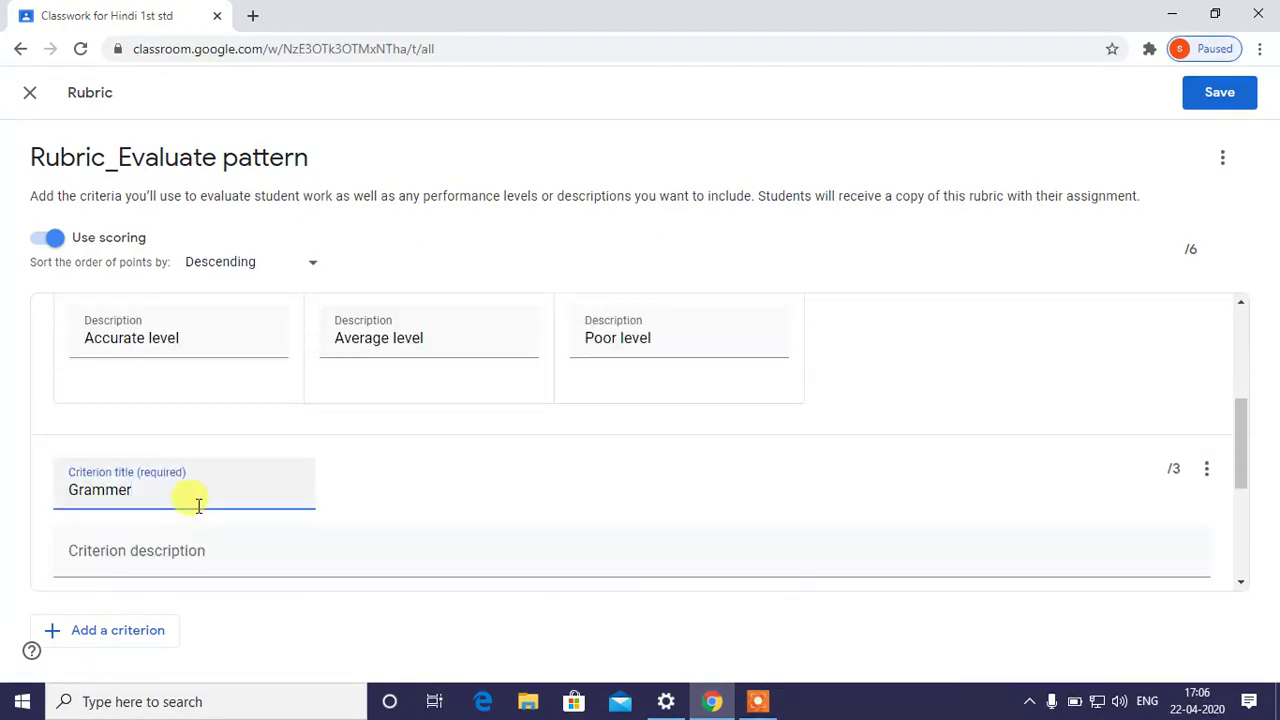
pyautogui.scroll(-2, 196, 508)
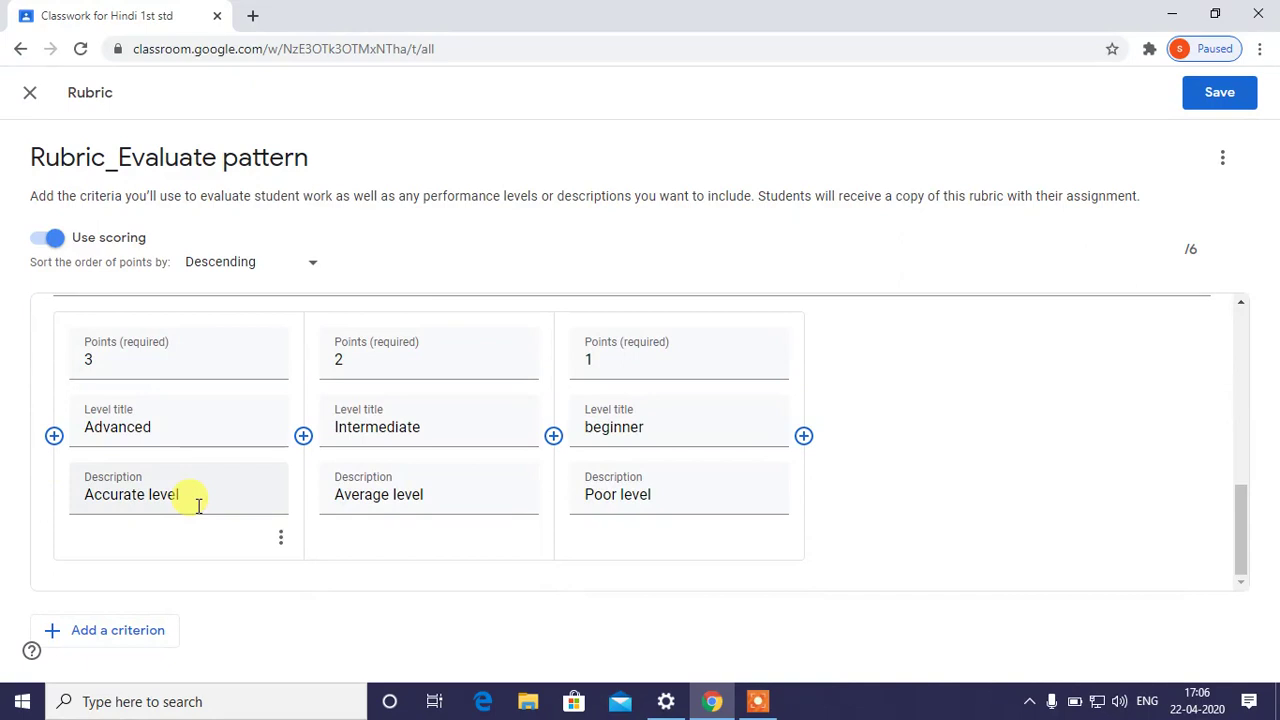
pyautogui.click(1210, 92)
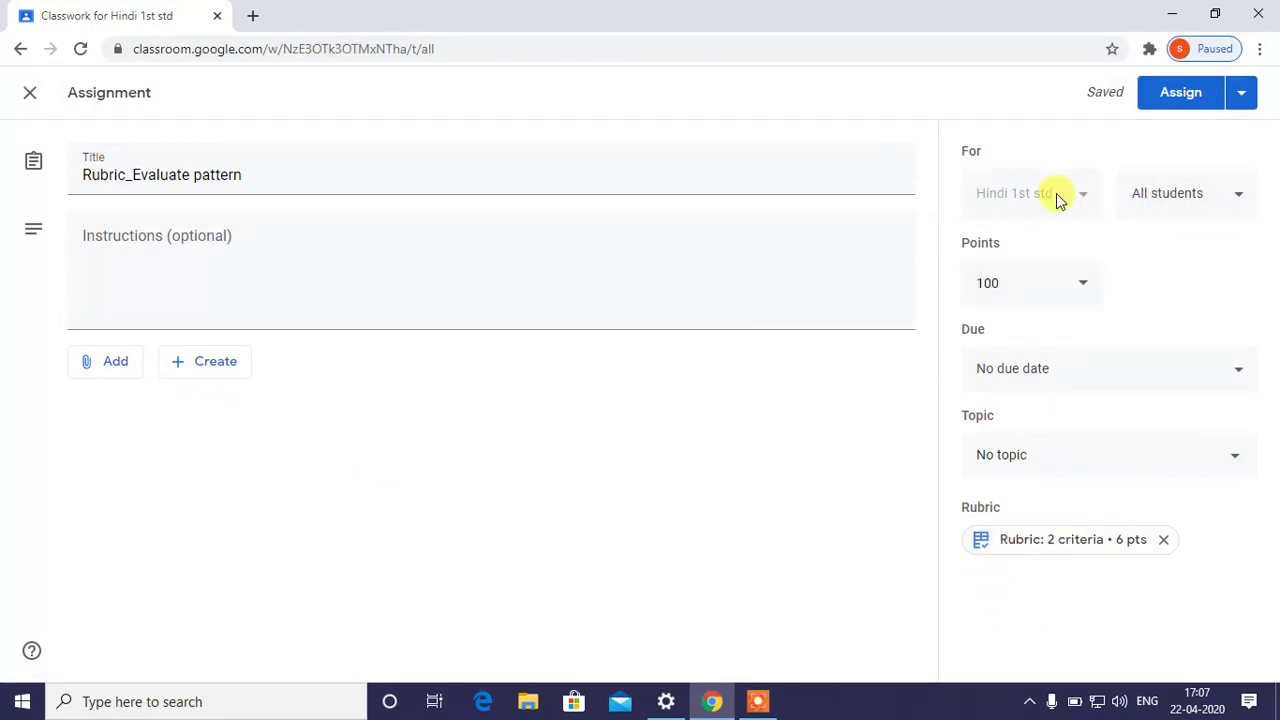
# - Set the assignment's due date to April 30, 2020 and assign it to all students in the Hindi 1st std class
pyautogui.click(1200, 195)
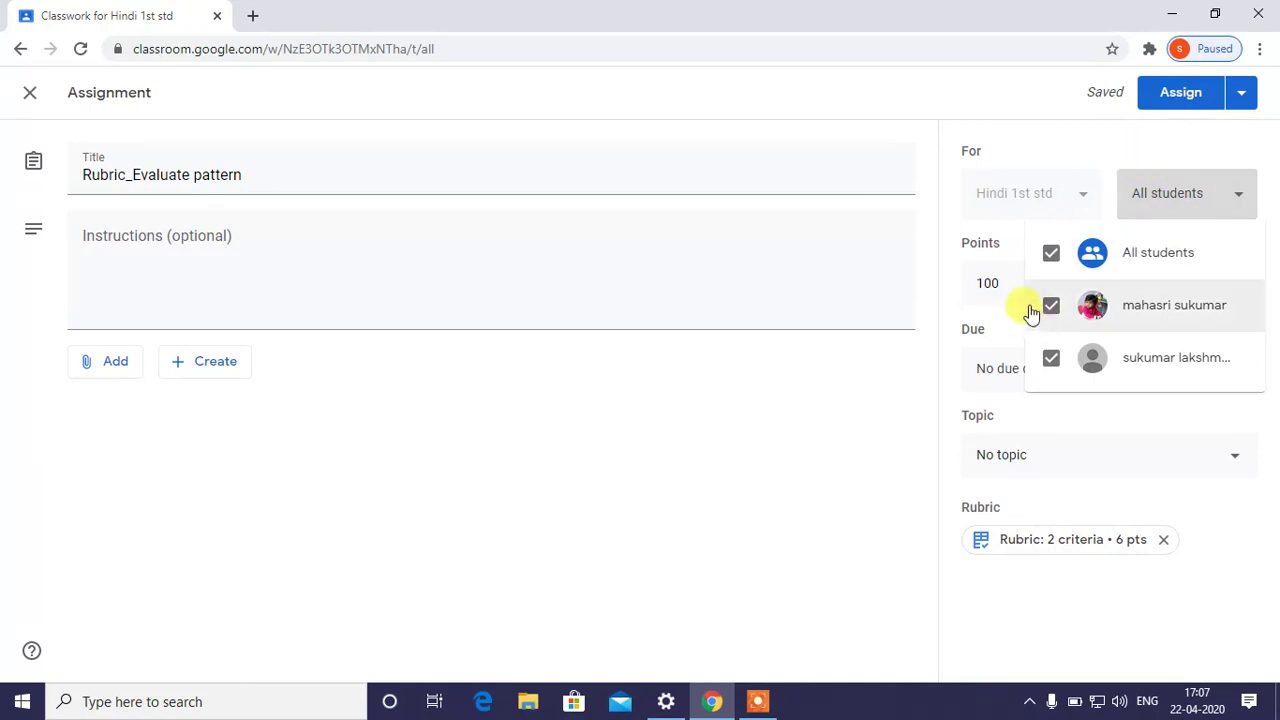
pyautogui.click(1077, 141)
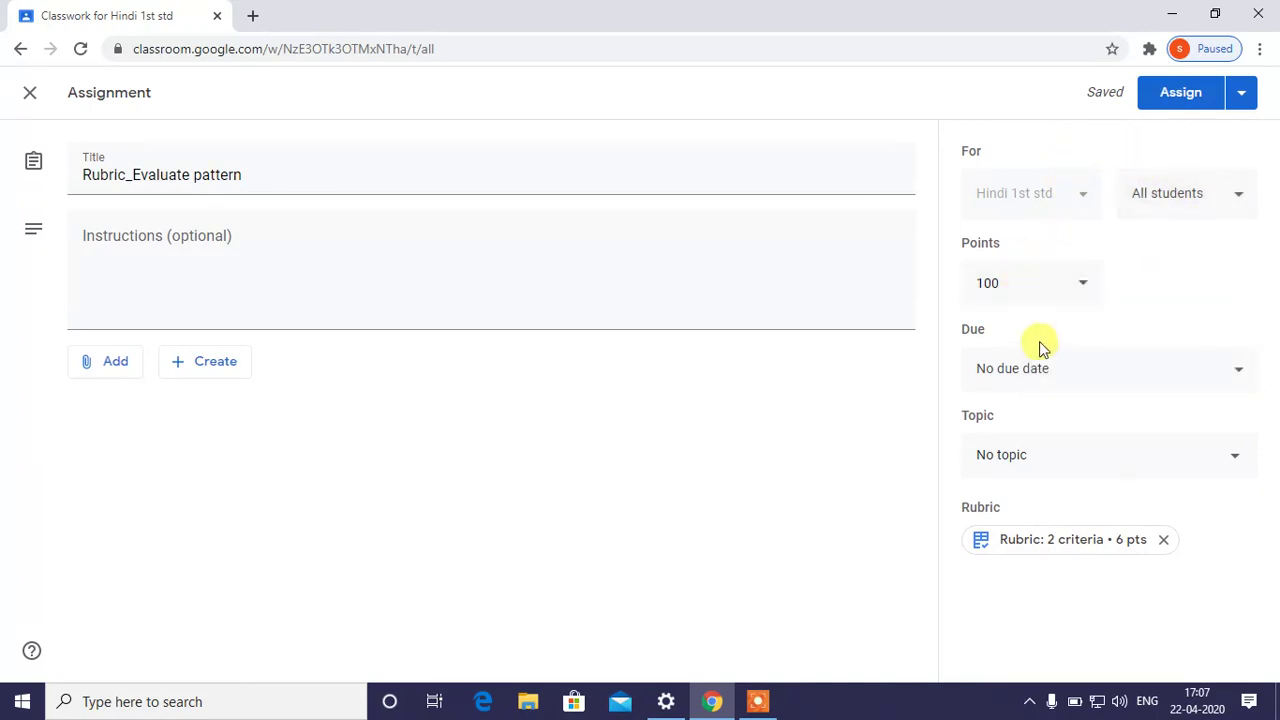
pyautogui.click(1025, 368)
pyautogui.click(1033, 440)
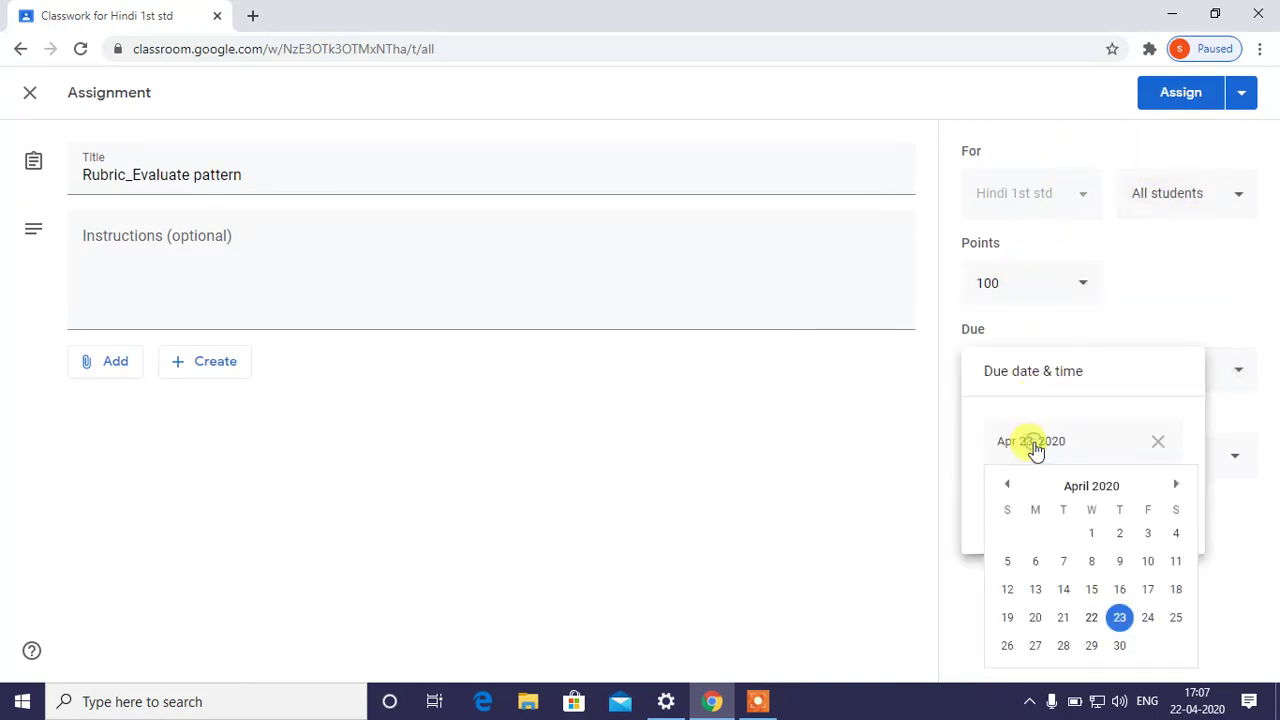
pyautogui.click(1121, 643)
pyautogui.click(783, 466)
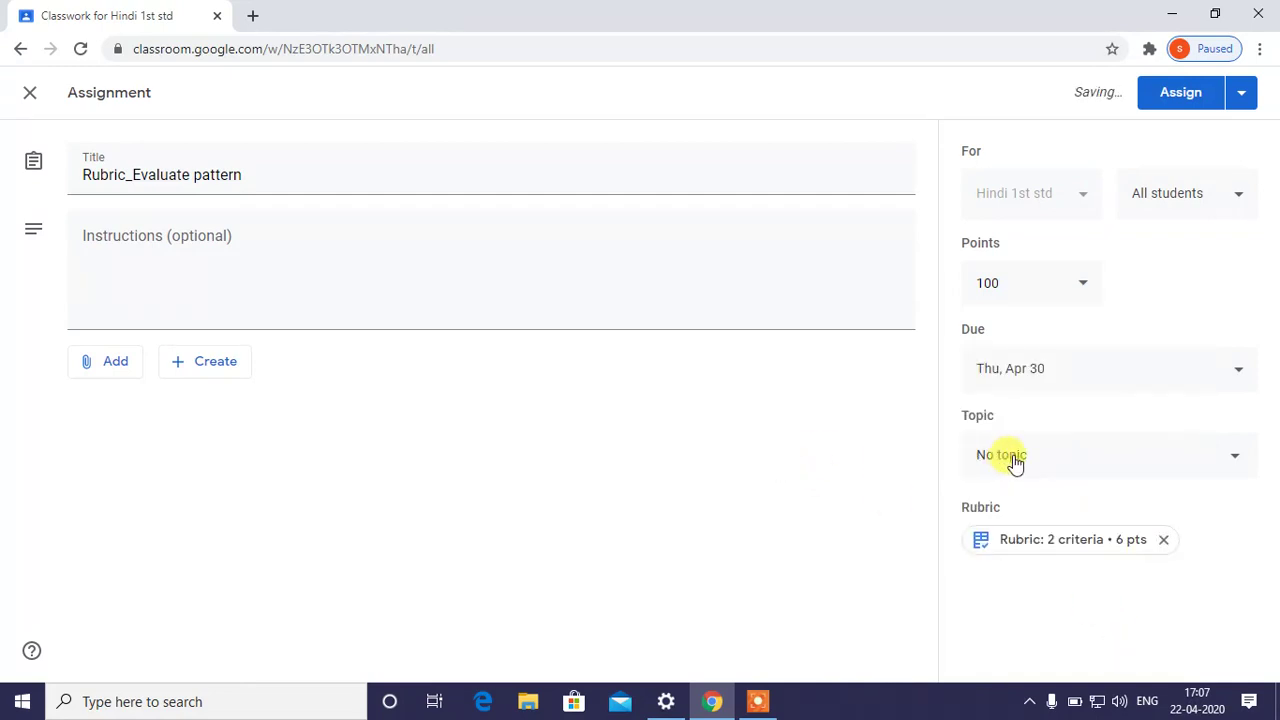
pyautogui.click(1244, 95)
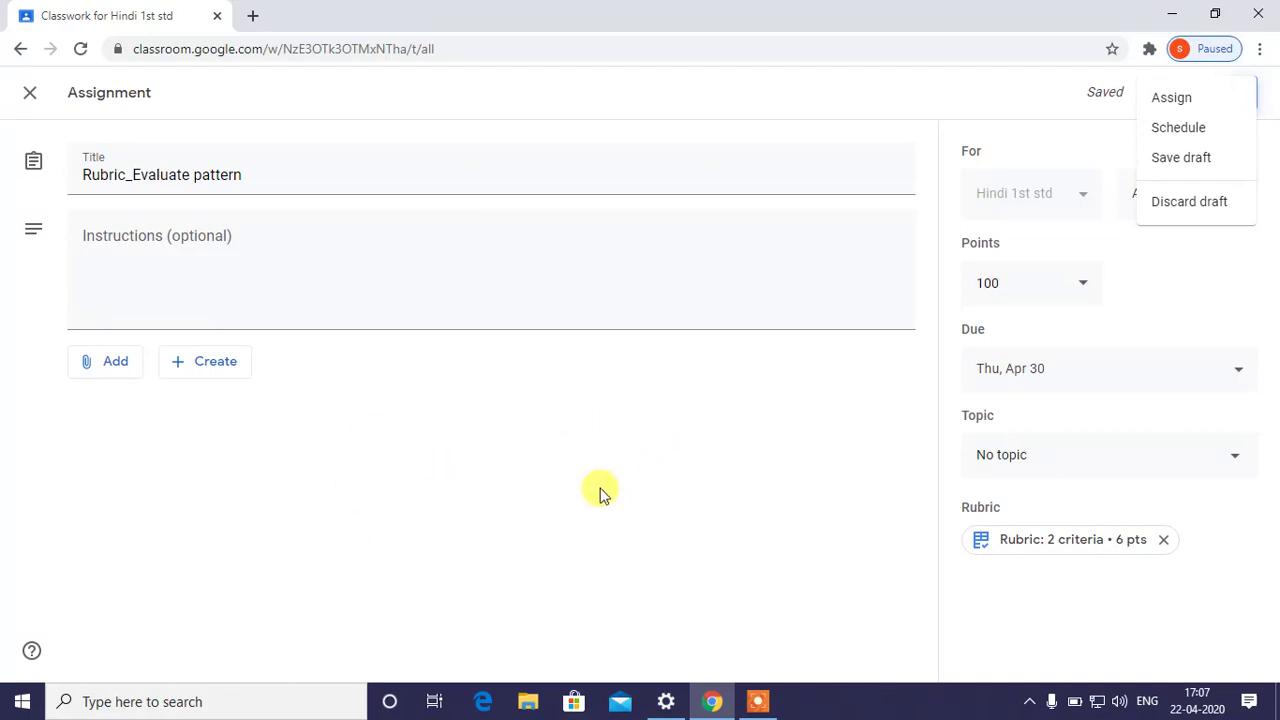
pyautogui.click(1180, 101)
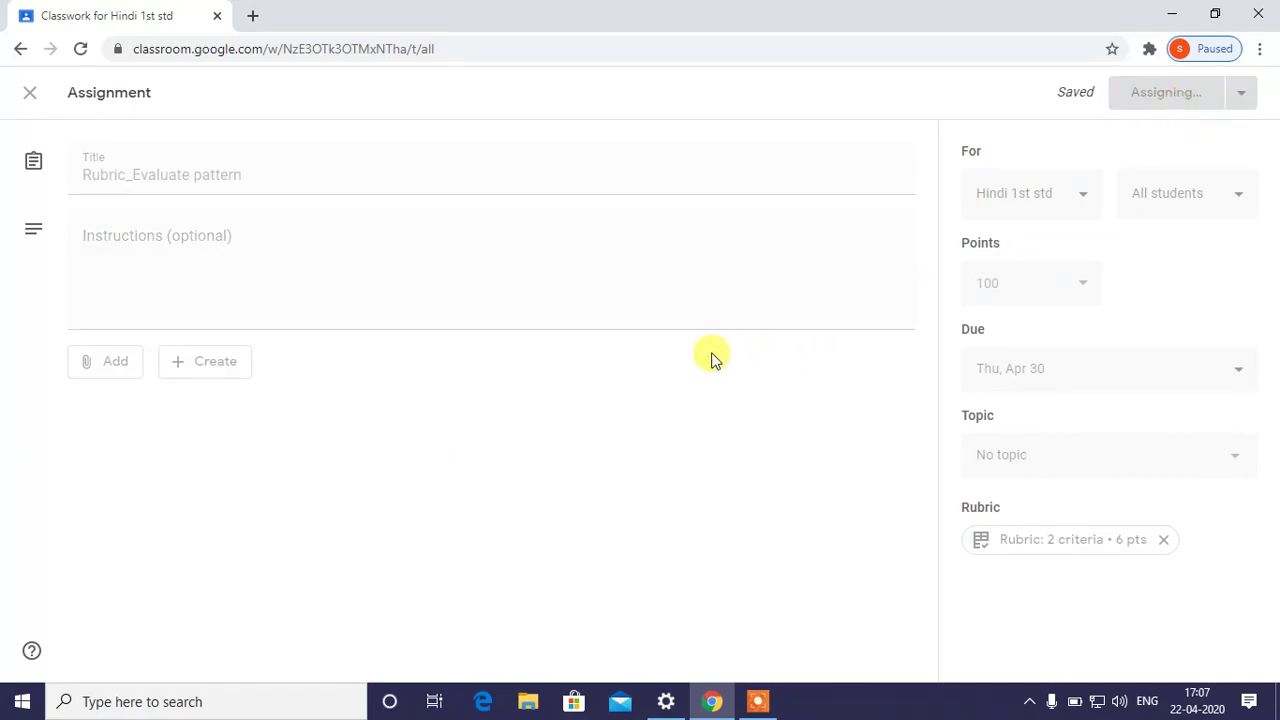